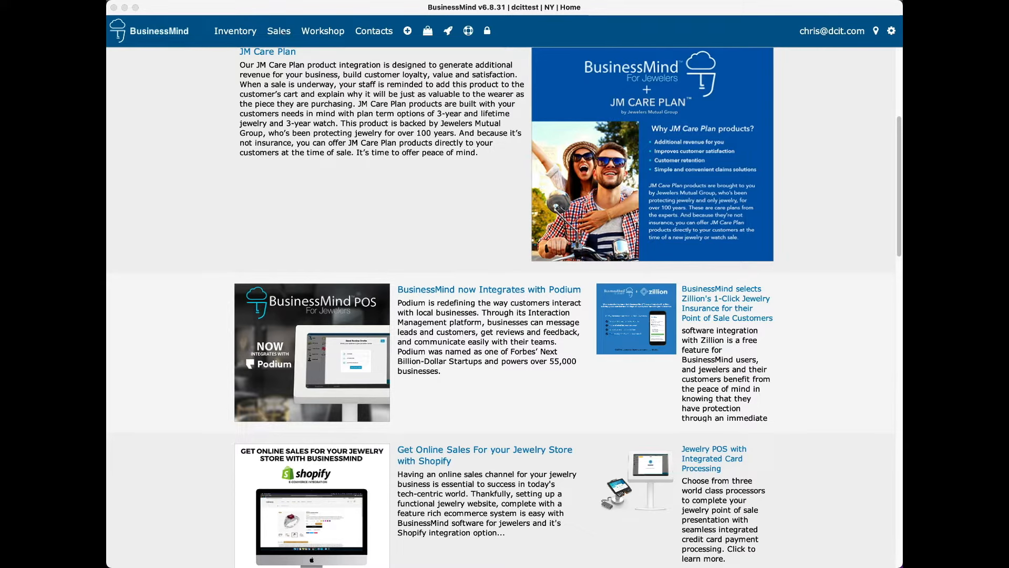
# Search the sales invoices by the customer's surname and open the newest one, for the 18kt white dangle earring, for editing
pyautogui.click(278, 31)
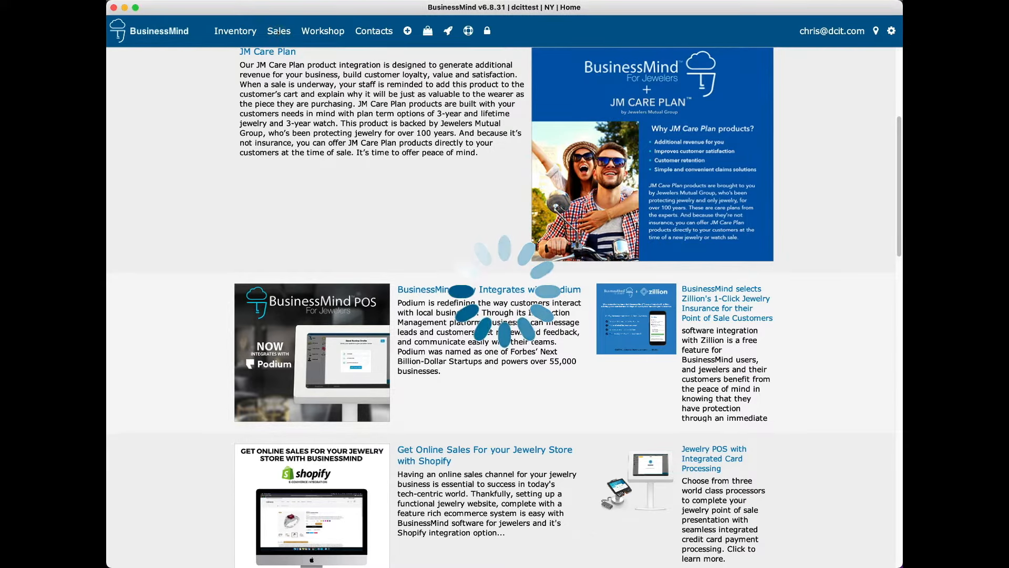
pyautogui.write('st')
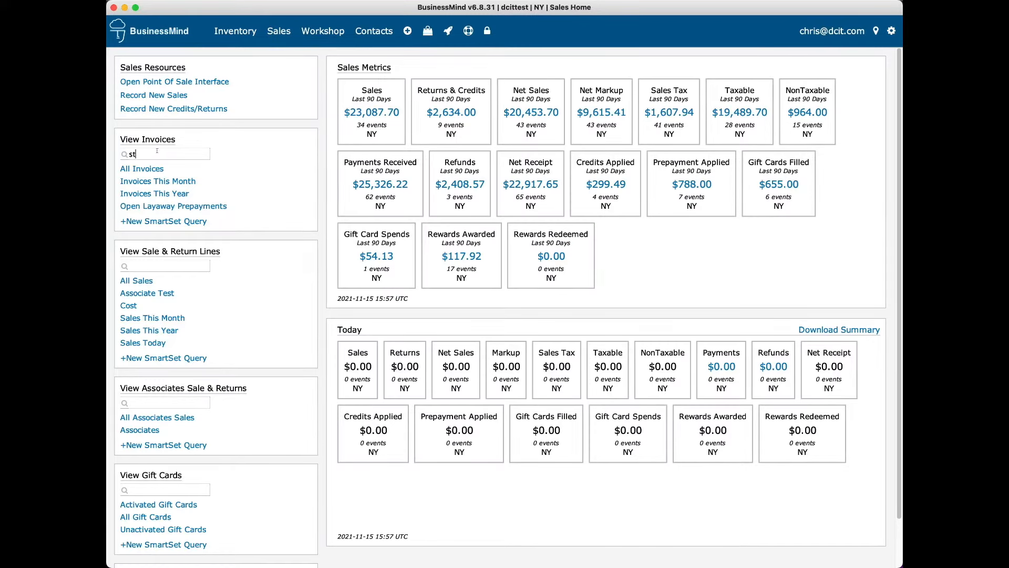
pyautogui.write('ark')
pyautogui.press('Return')
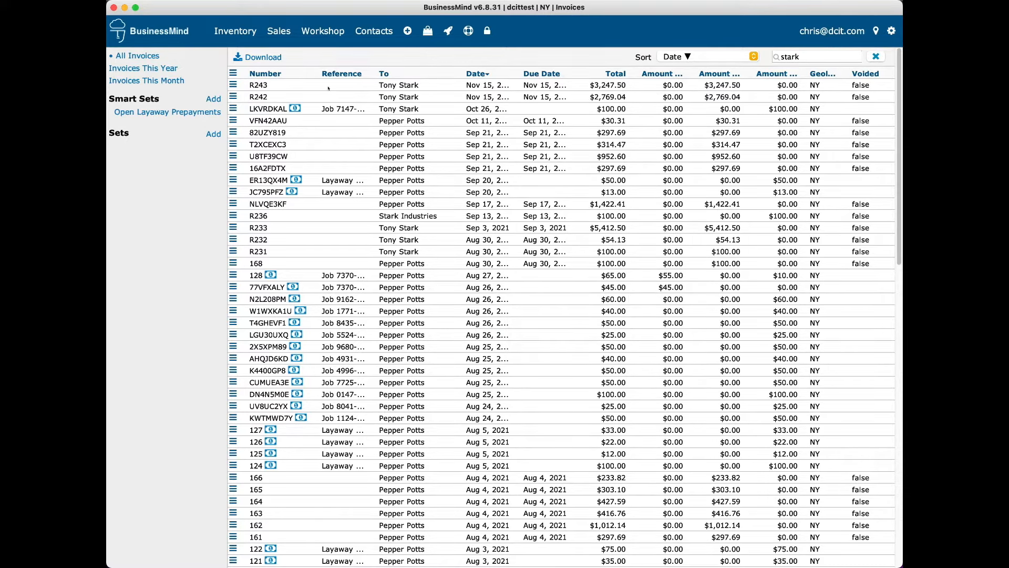
pyautogui.doubleClick(286, 85)
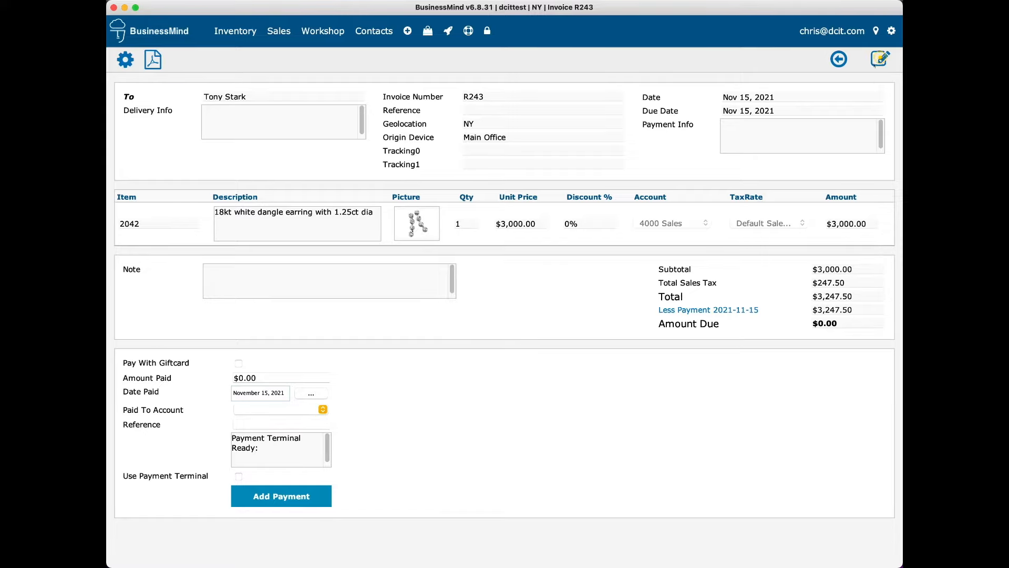
pyautogui.click(875, 64)
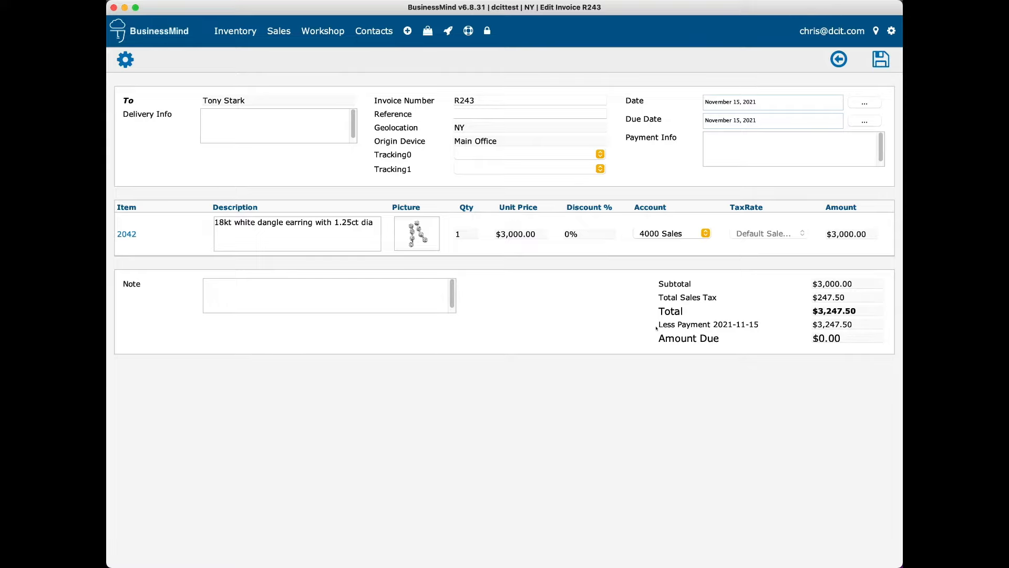
# Examine which invoice fields can be edited, trying unit price, reference, tracking, date, payment info, delivery info and note
pyautogui.click(523, 234)
pyautogui.press('Tab')
pyautogui.click(483, 114)
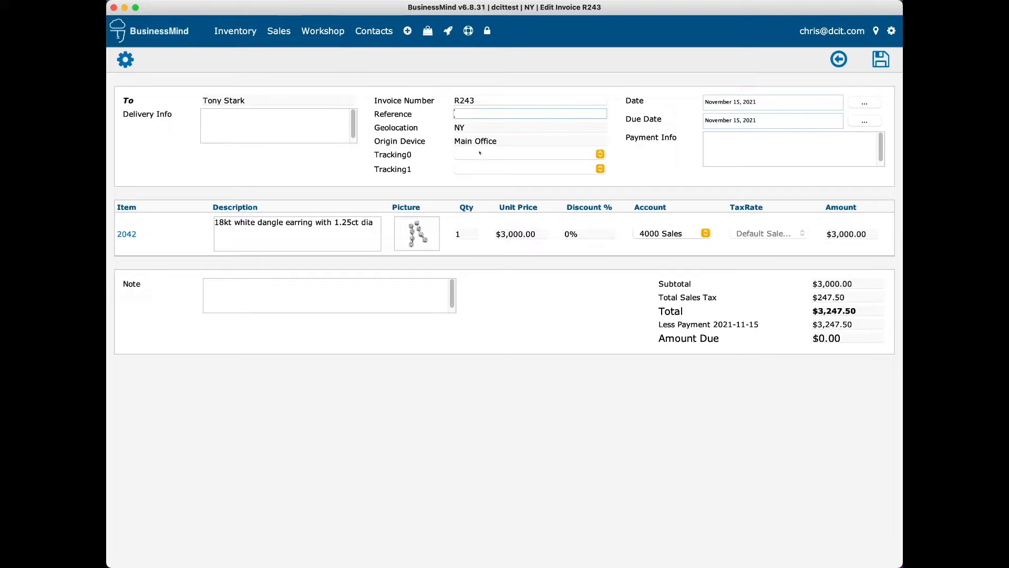
pyautogui.click(480, 153)
pyautogui.click(474, 154)
pyautogui.click(469, 169)
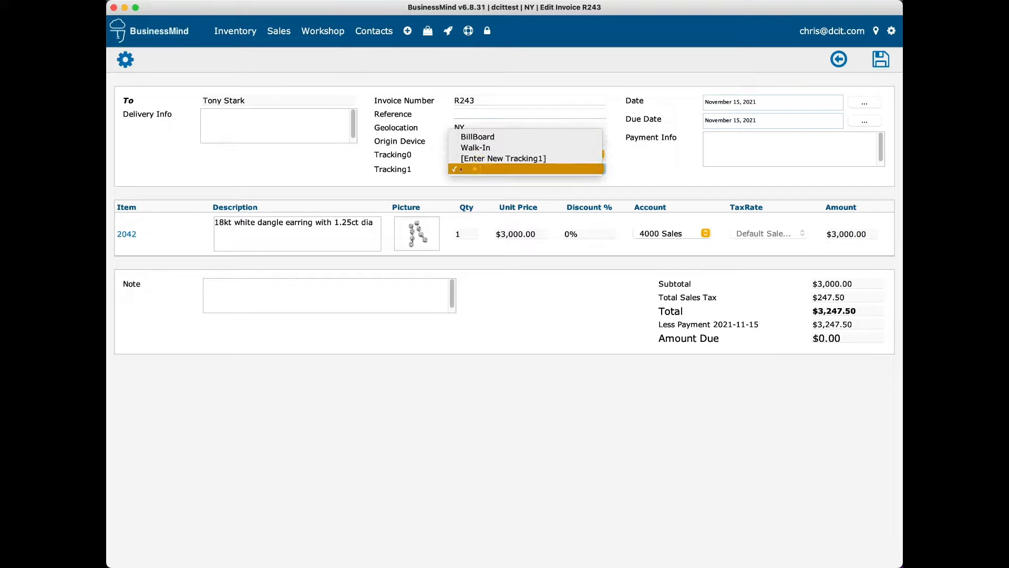
pyautogui.click(469, 169)
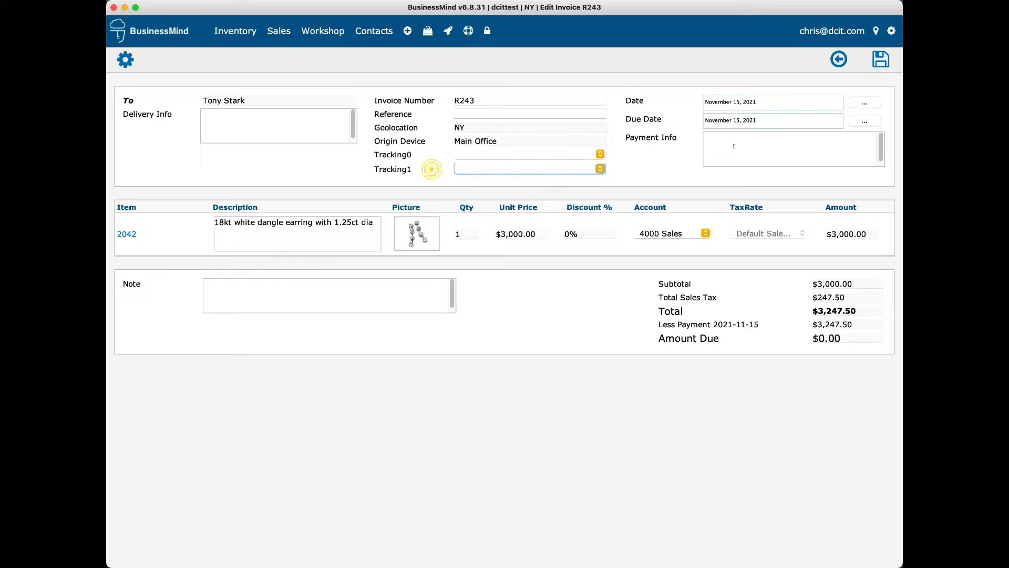
pyautogui.click(864, 103)
pyautogui.click(864, 103)
pyautogui.click(724, 149)
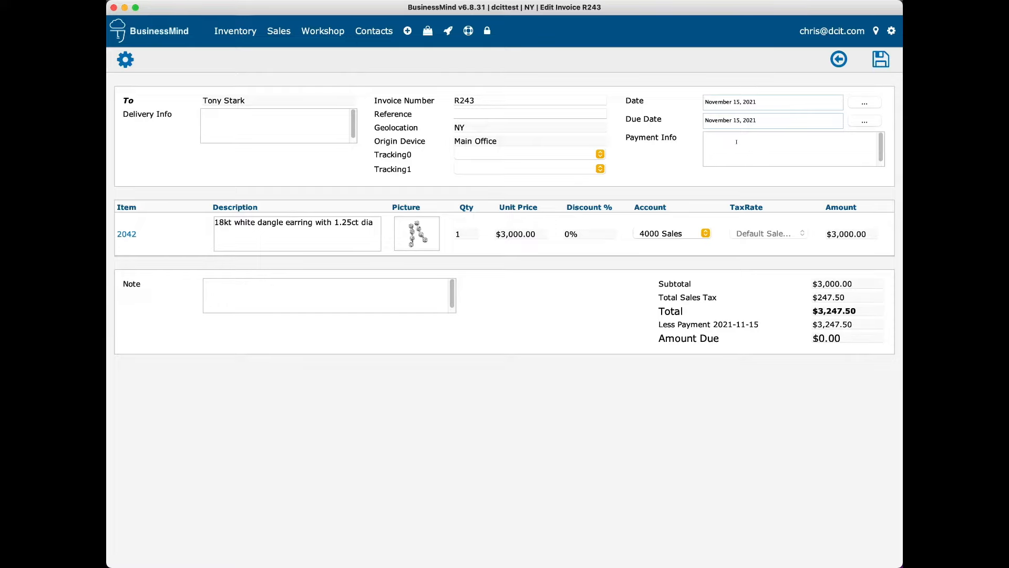
pyautogui.click(295, 134)
pyautogui.click(220, 300)
# Set the earring invoice's date and due date to November 12, 2021, and save the invoice
pyautogui.click(868, 102)
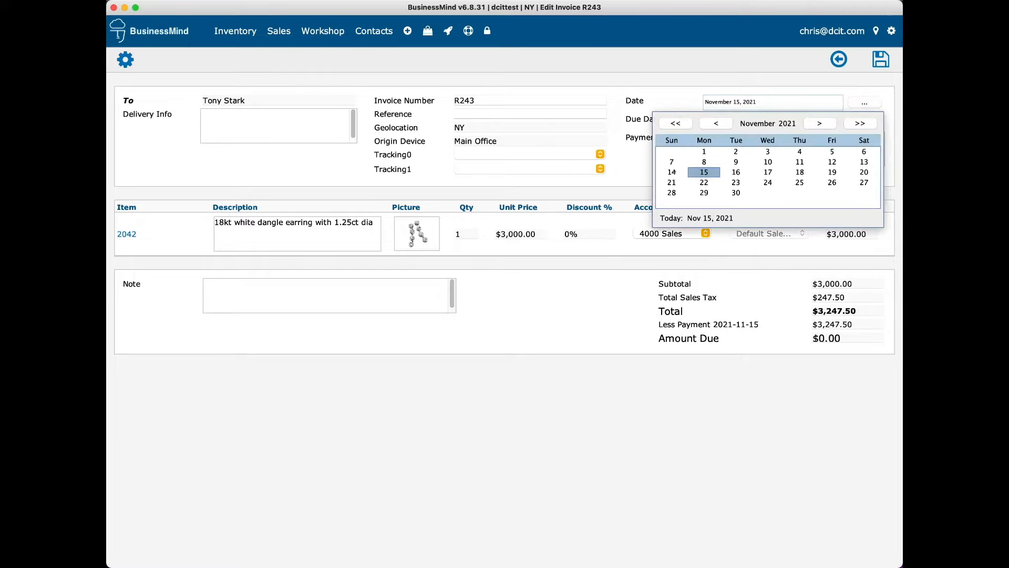
pyautogui.click(832, 162)
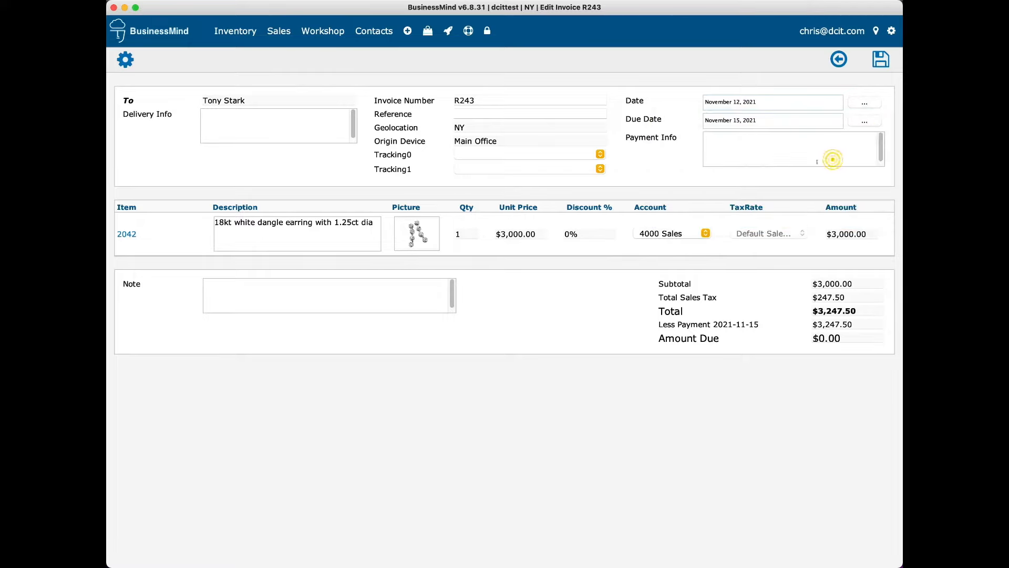
pyautogui.click(865, 121)
pyautogui.click(833, 180)
pyautogui.click(882, 59)
# Search the invoices by the customer's surname again and check the dates of the earring invoice in the list and in the record
pyautogui.click(278, 31)
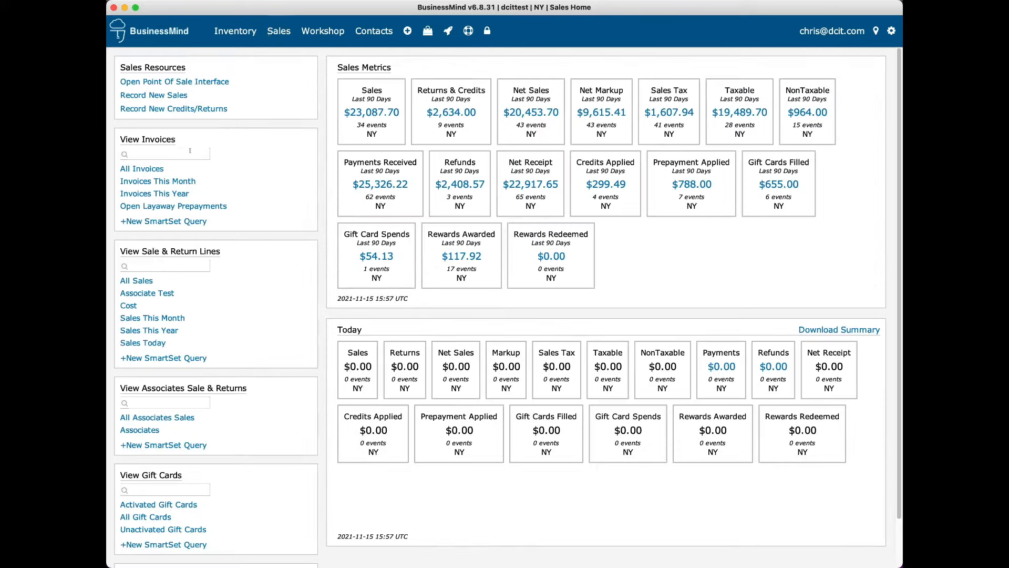
pyautogui.write('stark')
pyautogui.press('Return')
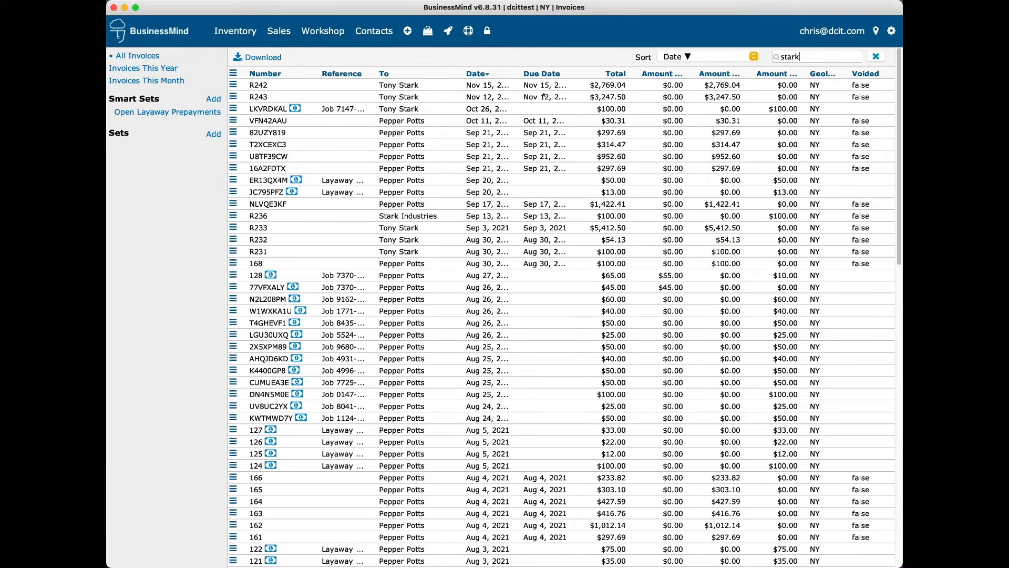
pyautogui.doubleClick(535, 97)
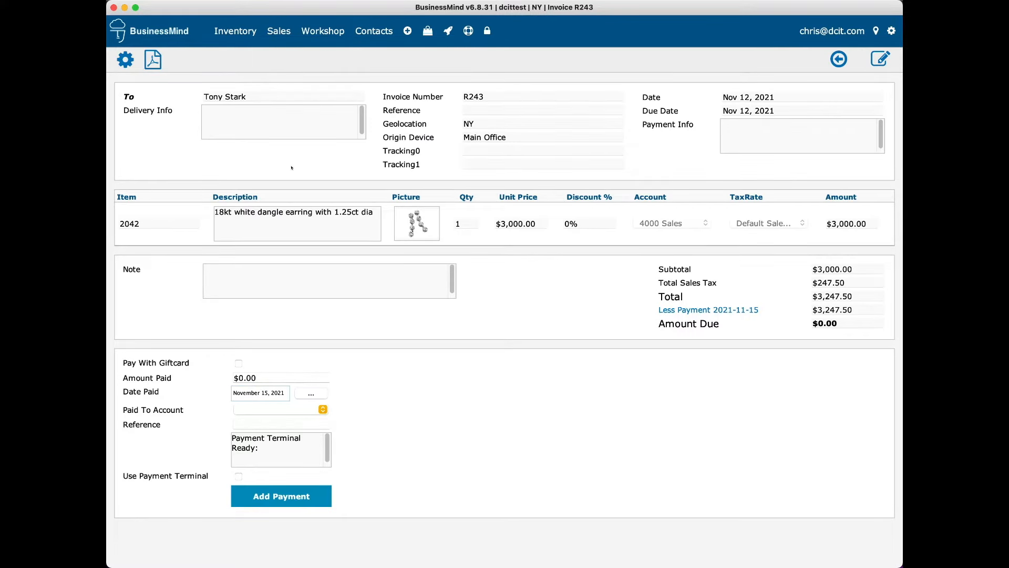
pyautogui.click(834, 59)
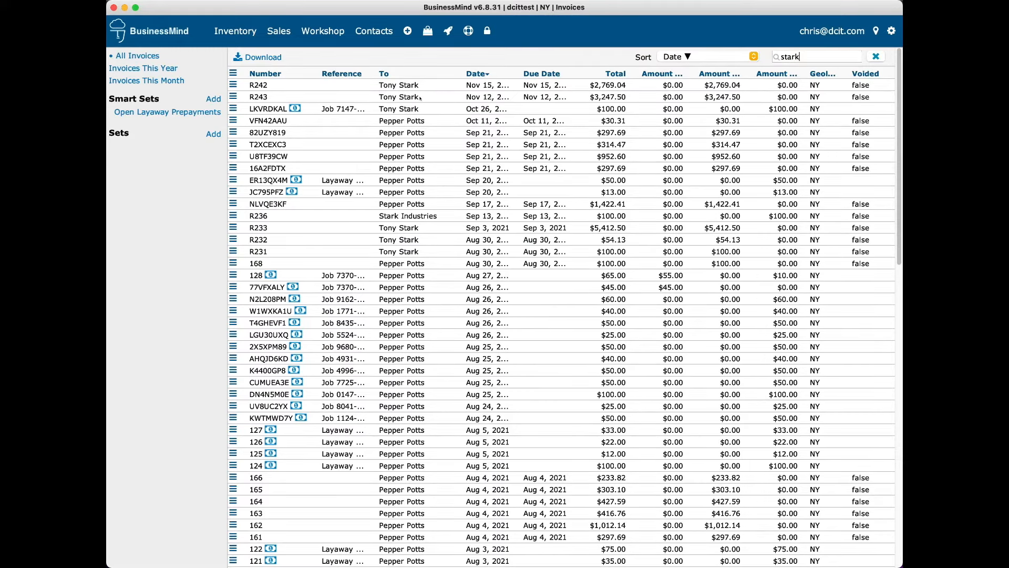
pyautogui.doubleClick(420, 97)
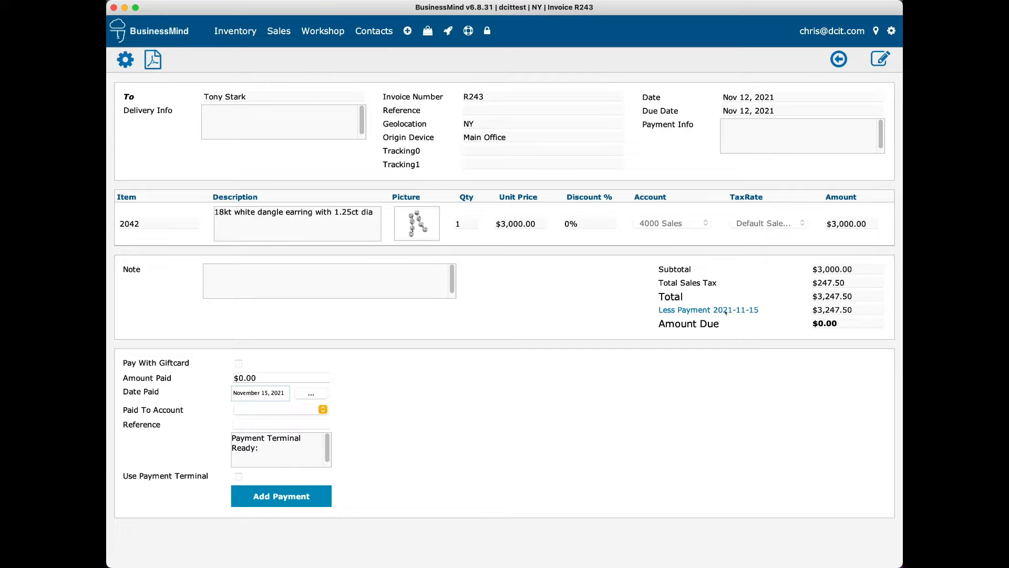
# Remove the payment dated 2021-11-15 from the earring invoice
pyautogui.moveTo(726, 312)
pyautogui.moveTo(686, 311)
pyautogui.click(680, 310)
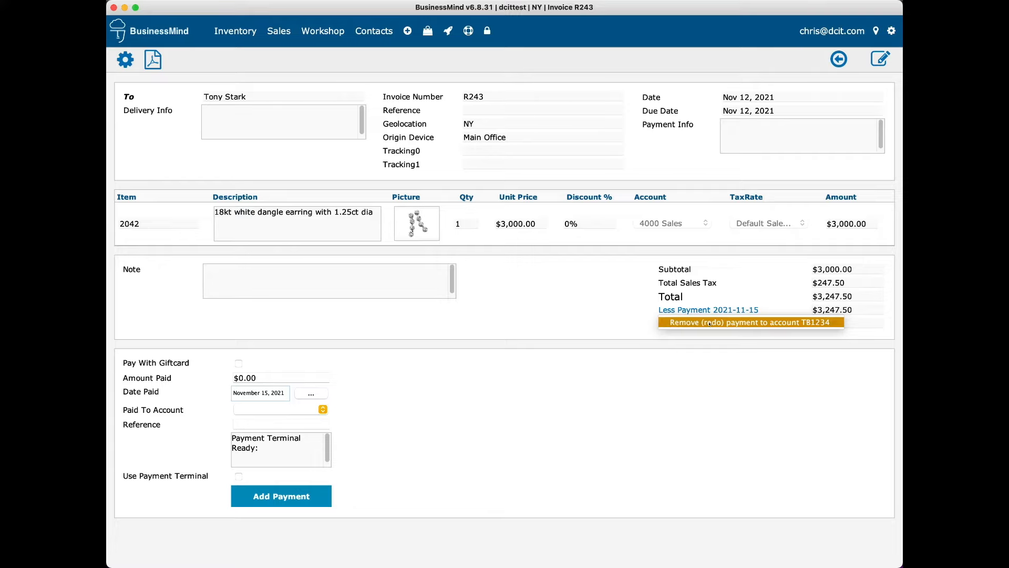
pyautogui.click(687, 323)
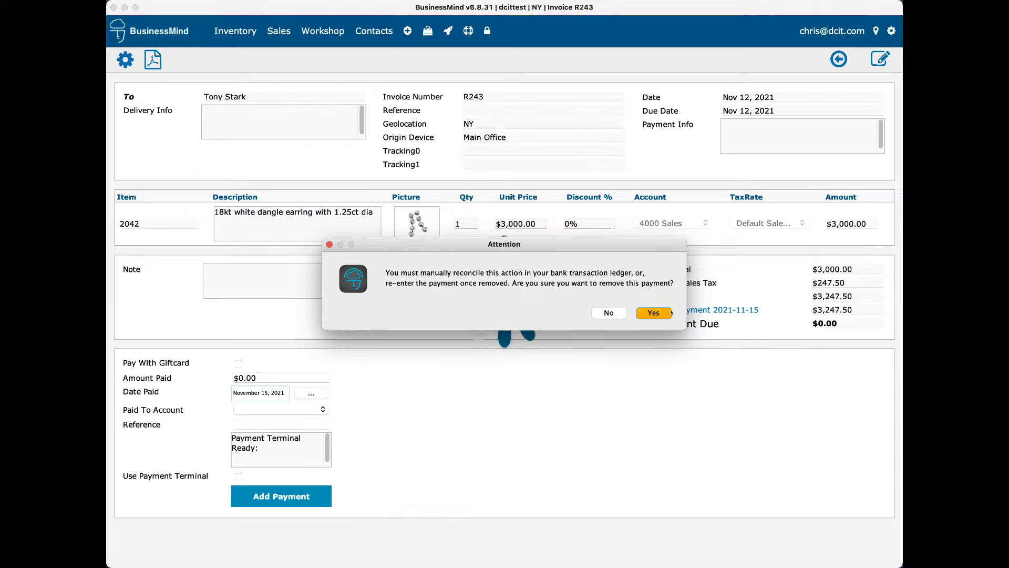
pyautogui.click(653, 313)
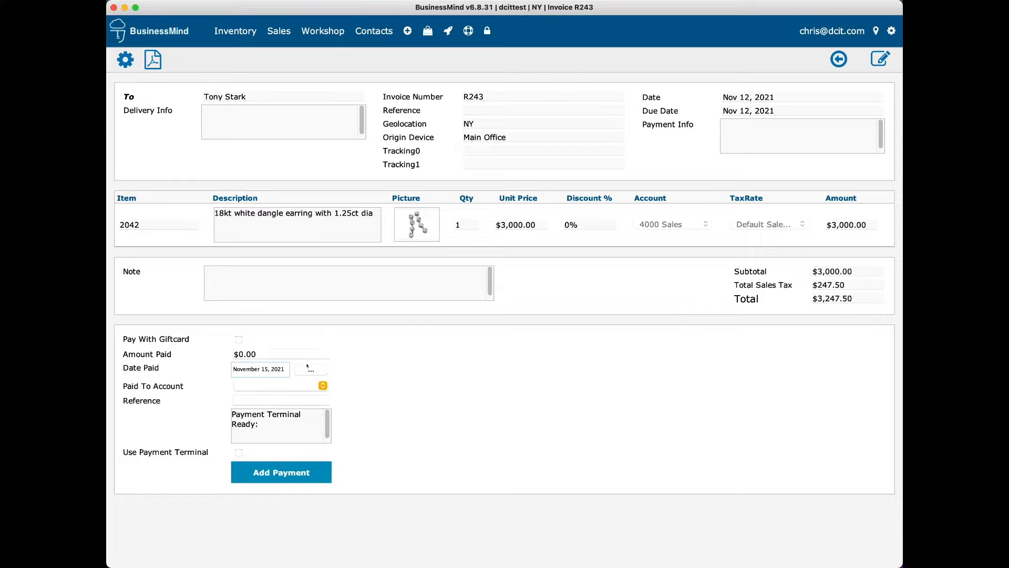
# Fill in a replacement payment with amount paid $3,247.50 and reference Visa
pyautogui.click(276, 352)
pyautogui.write('3,247.50')
pyautogui.press('Return')
pyautogui.click(249, 400)
pyautogui.write('Visa')
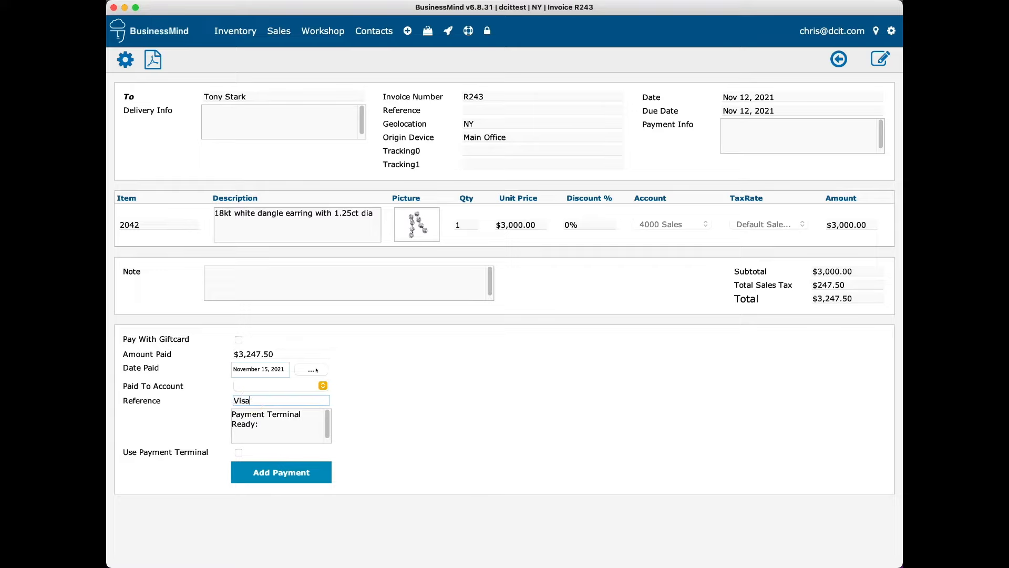
# Set the payment date to November 12, 2021, select the same bank account the removed payment used, and add the payment
pyautogui.click(315, 370)
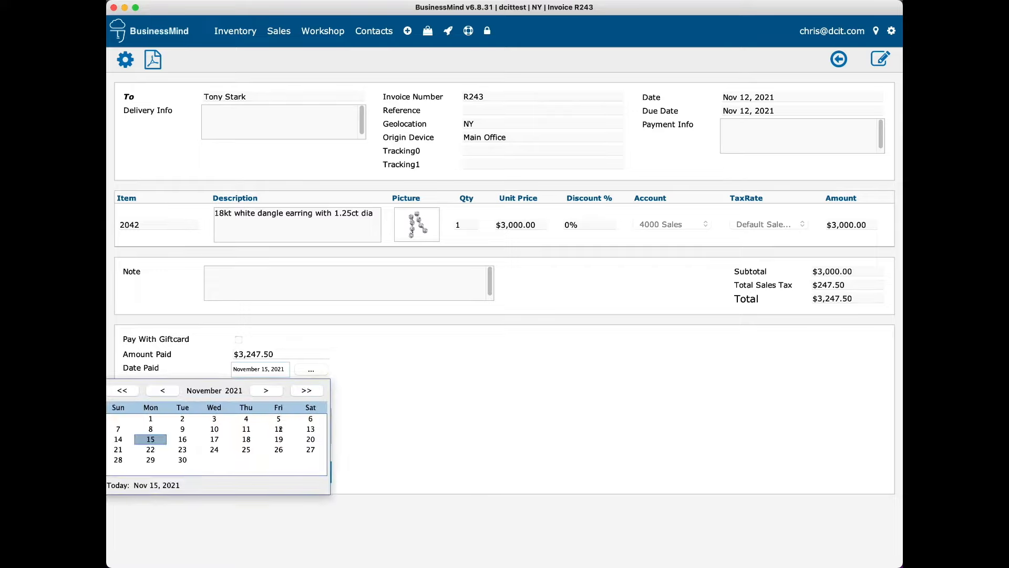
pyautogui.click(281, 426)
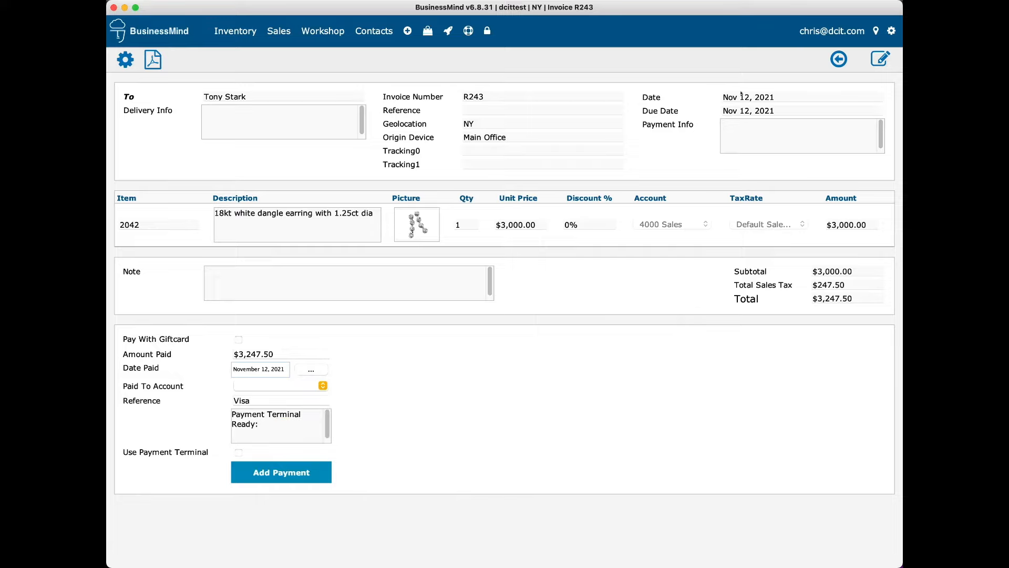
pyautogui.click(322, 385)
pyautogui.click(314, 484)
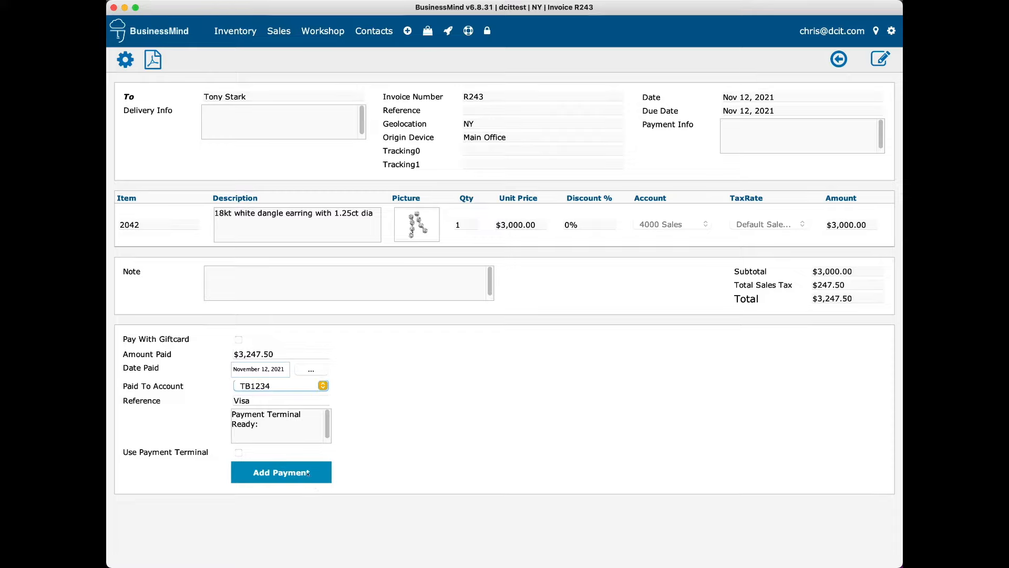
pyautogui.click(308, 472)
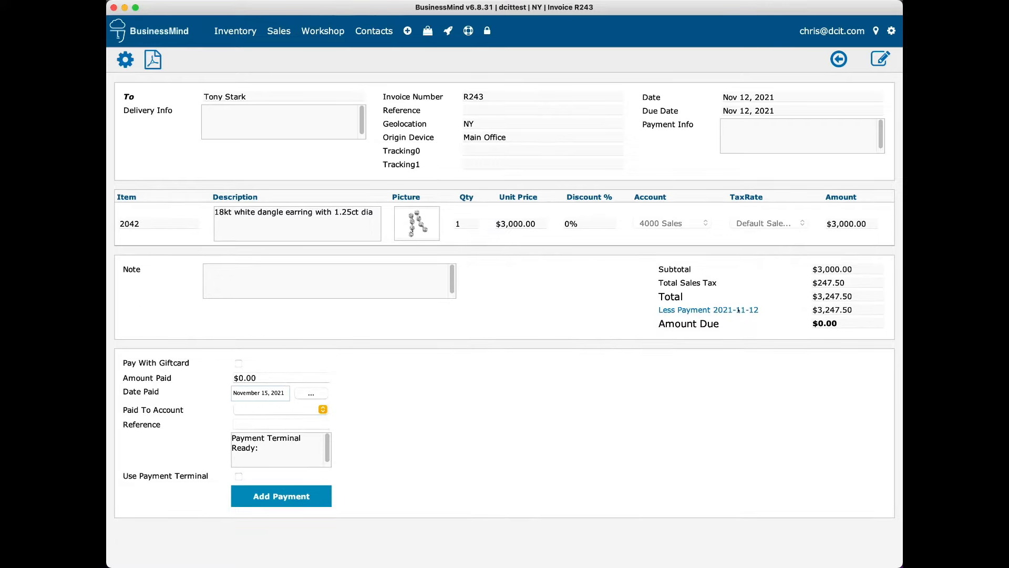
# Search the sales invoices by the customer's surname and open the newest invoice, for the 19kt gold bracelet
pyautogui.moveTo(686, 310)
pyautogui.click(269, 31)
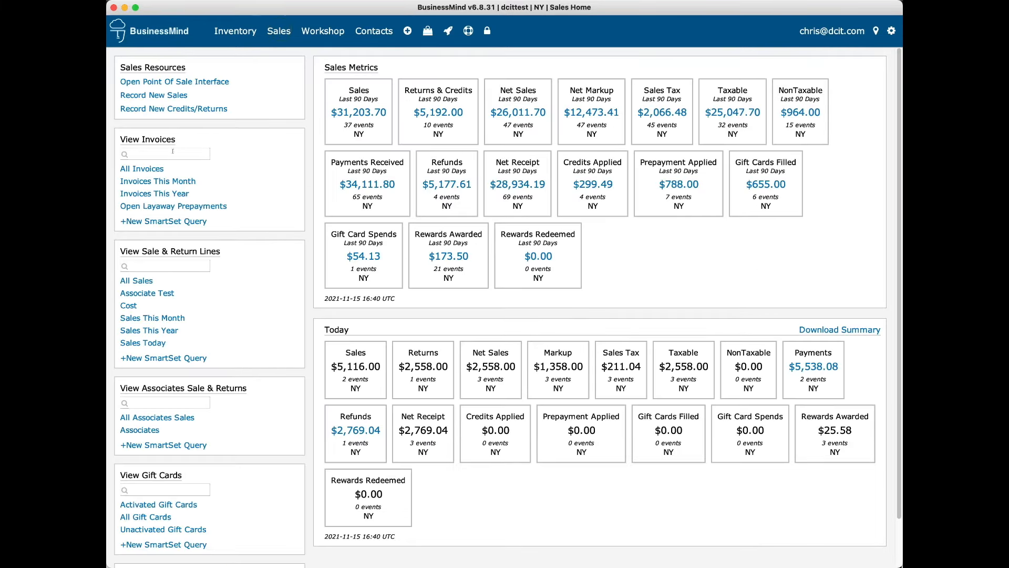
pyautogui.click(168, 152)
pyautogui.write('stark')
pyautogui.press('Return')
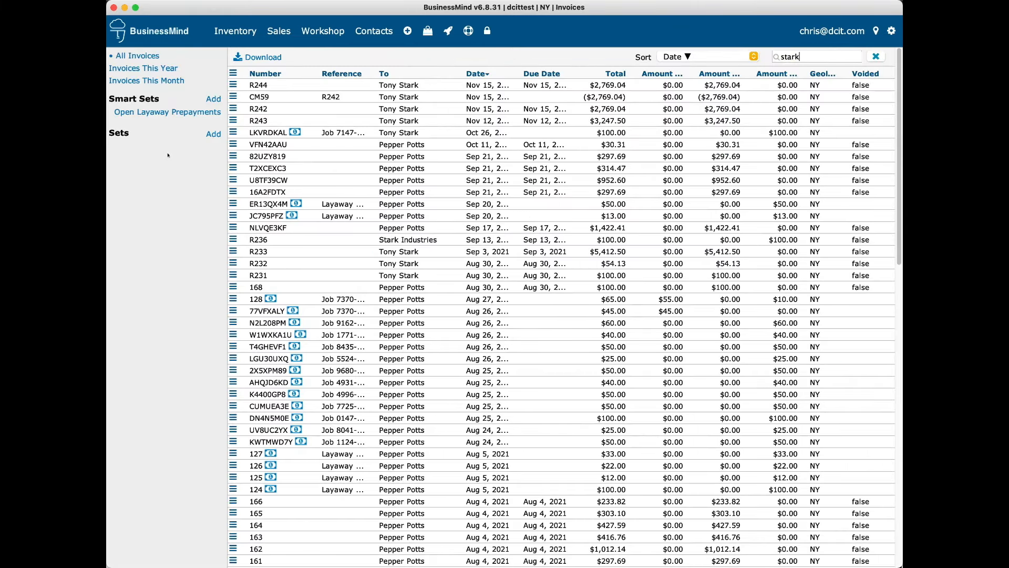
pyautogui.doubleClick(352, 85)
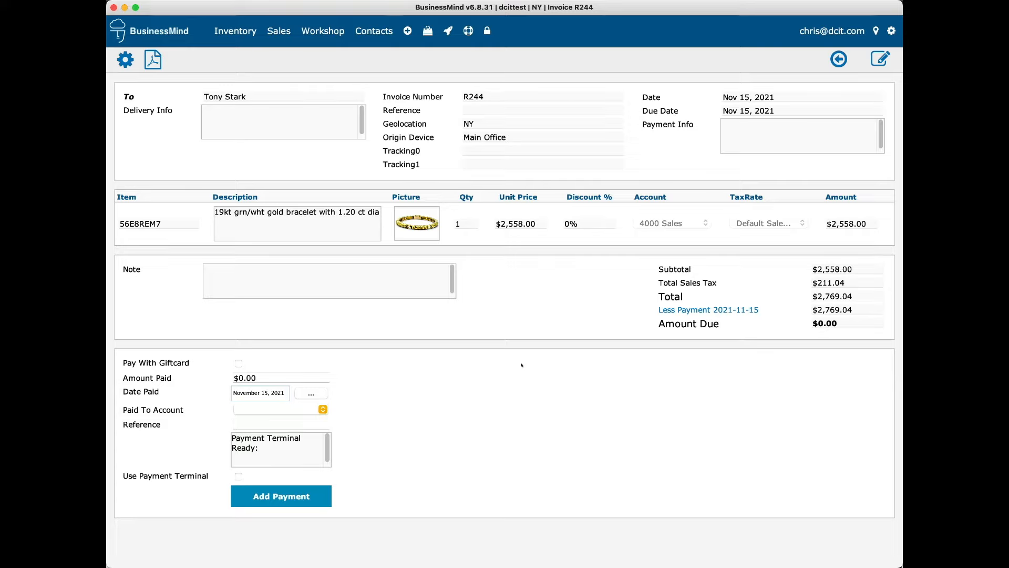
# Remove the payment dated 2021-11-15 from the bracelet invoice
pyautogui.click(678, 312)
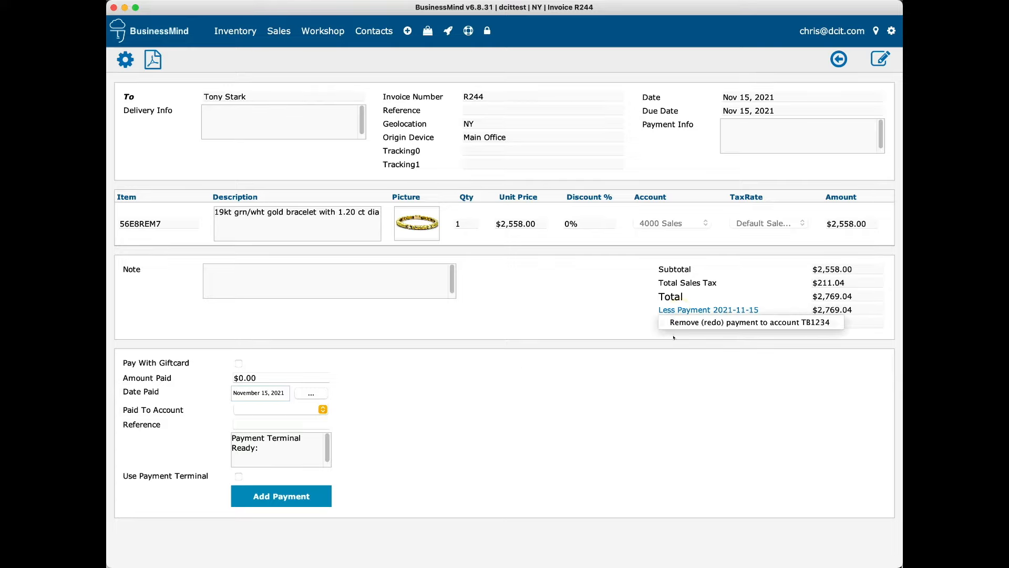
pyautogui.click(716, 322)
pyautogui.click(653, 312)
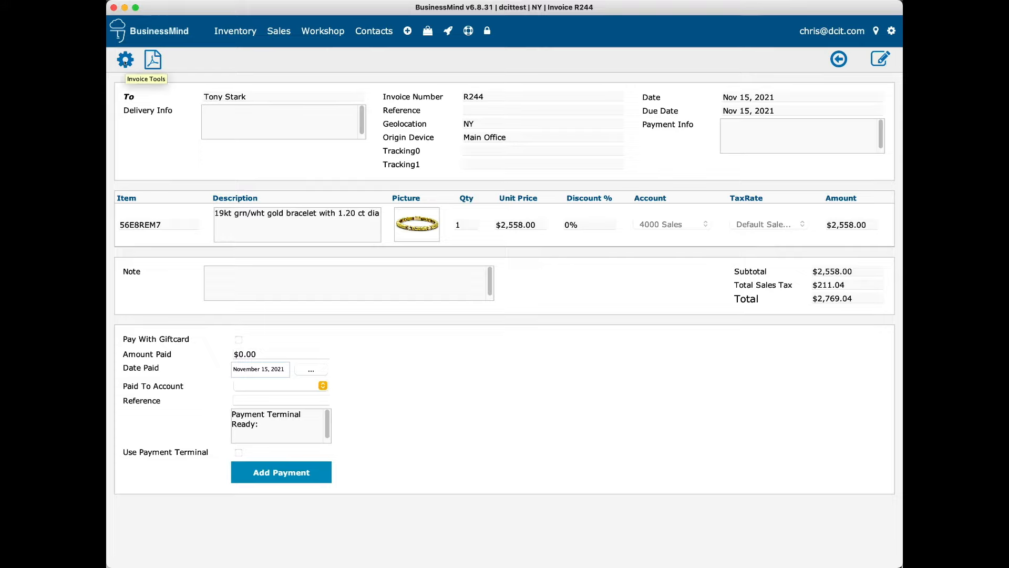
# Create a credit note from the bracelet invoice and save it with an empty note
pyautogui.click(125, 61)
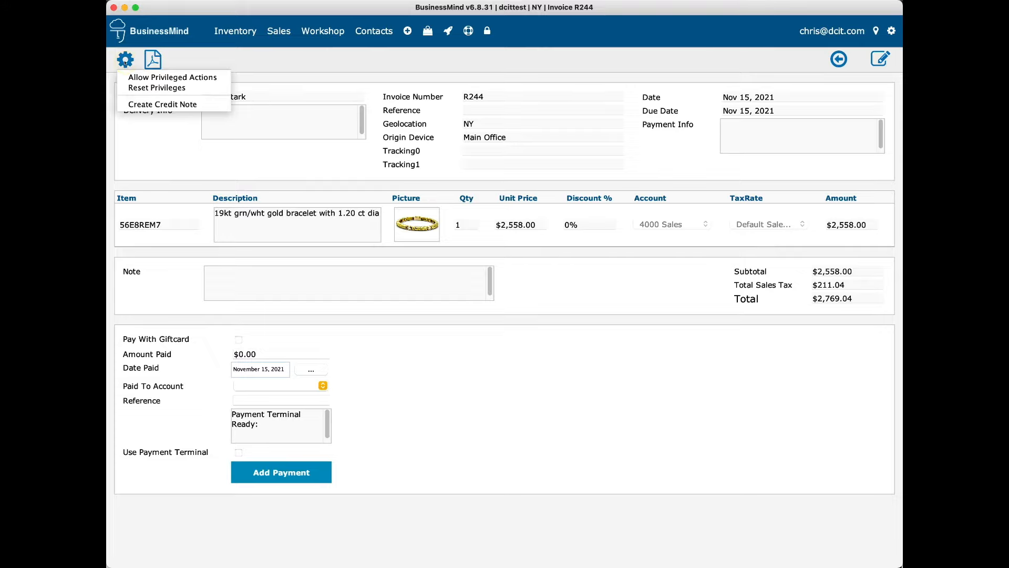
pyautogui.click(206, 106)
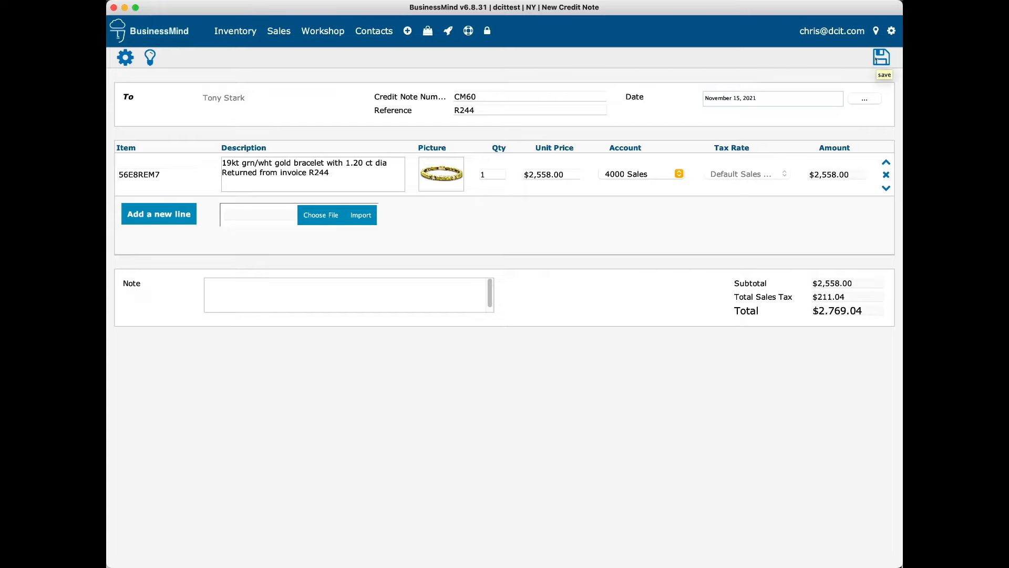
pyautogui.click(315, 295)
pyautogui.click(878, 52)
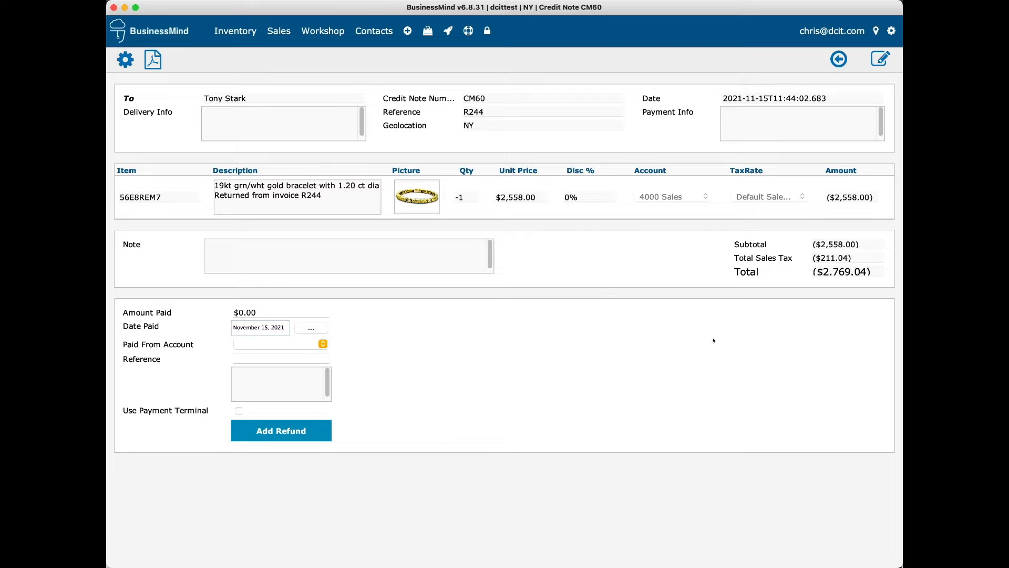
# Allocate $2,769.04 of the credit note to the November 15, 2021 bracelet invoice
pyautogui.click(126, 59)
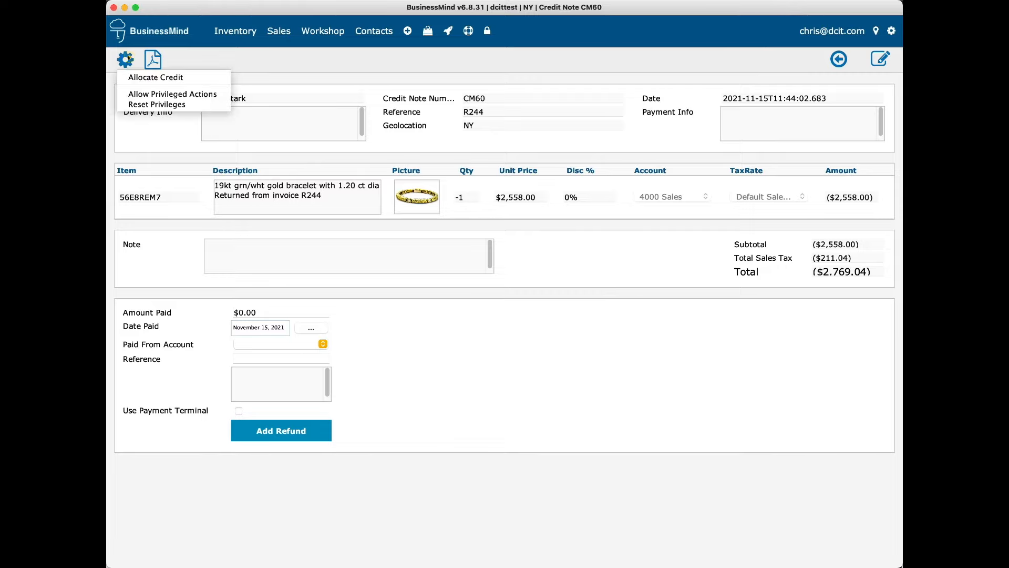
pyautogui.click(213, 79)
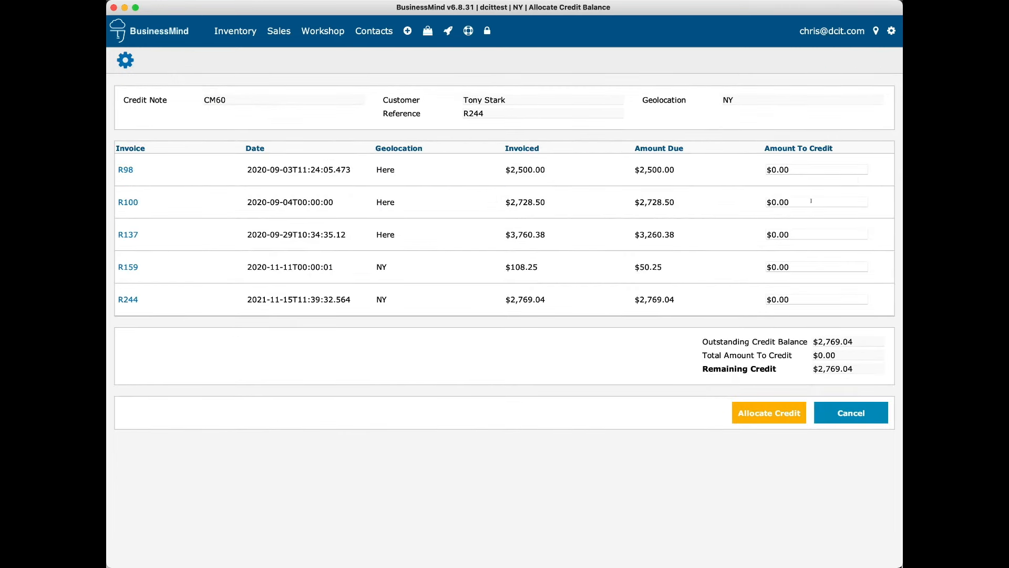
pyautogui.click(812, 299)
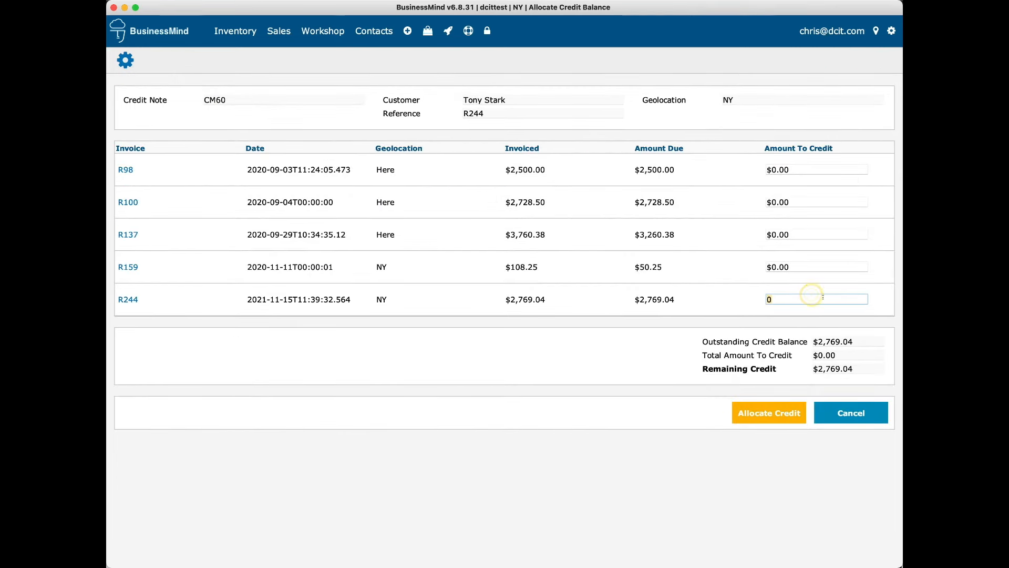
pyautogui.write('2')
pyautogui.write('7698')
pyautogui.write('.04')
pyautogui.press('Return')
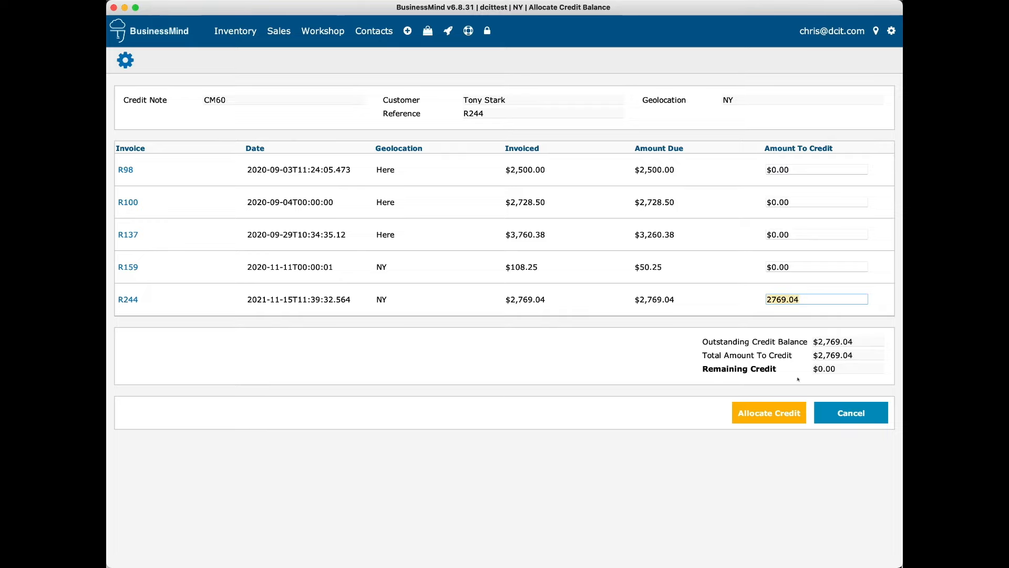
pyautogui.click(771, 411)
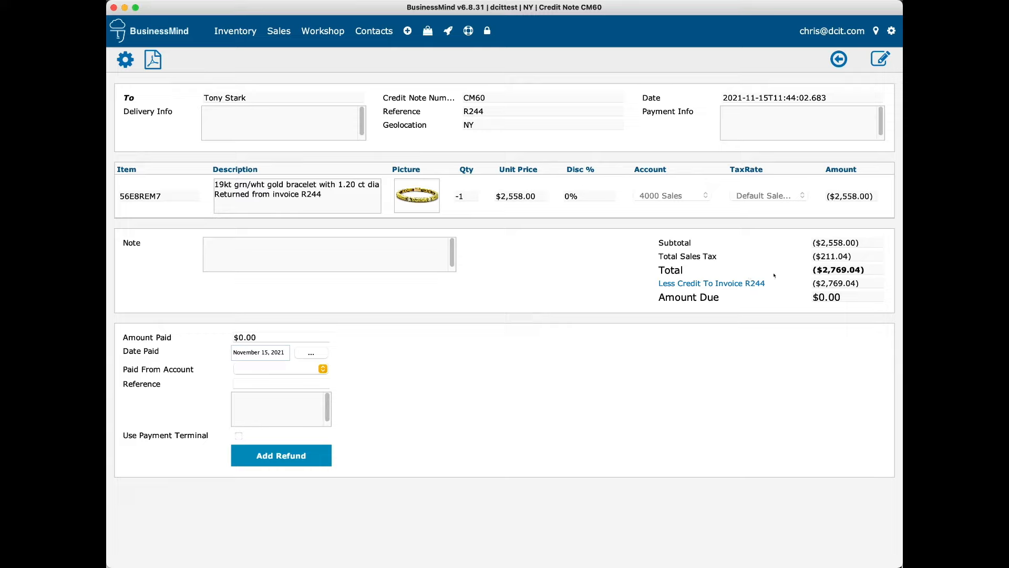
# Follow the credit link to the bracelet invoice to review its balance, and return to the credit note
pyautogui.click(742, 283)
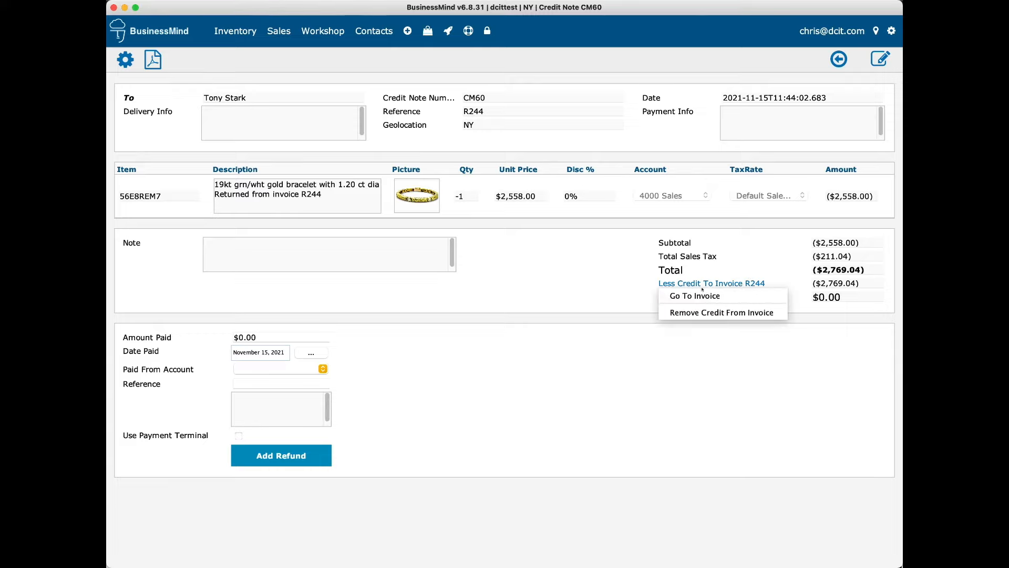
pyautogui.click(716, 296)
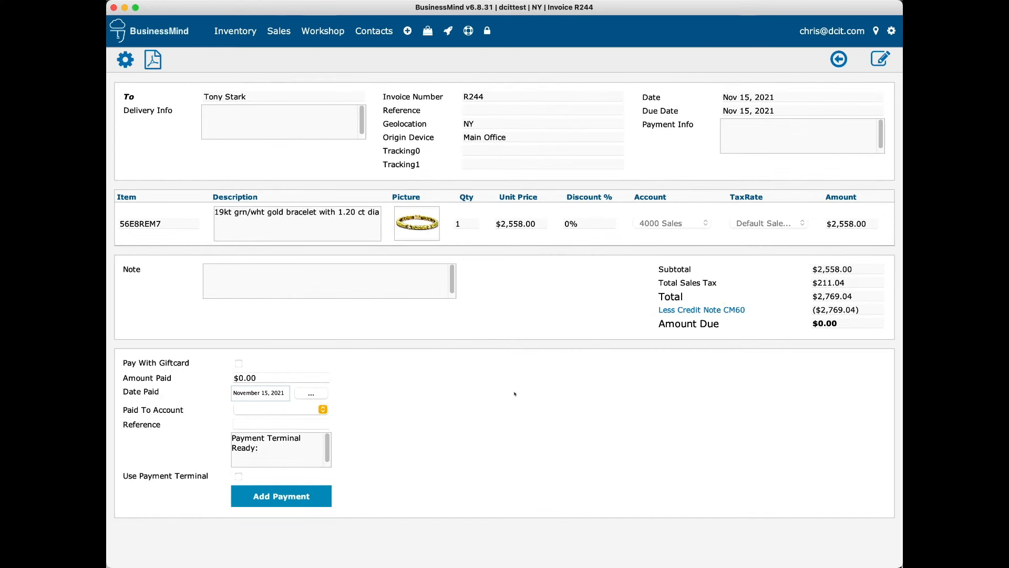
pyautogui.click(731, 310)
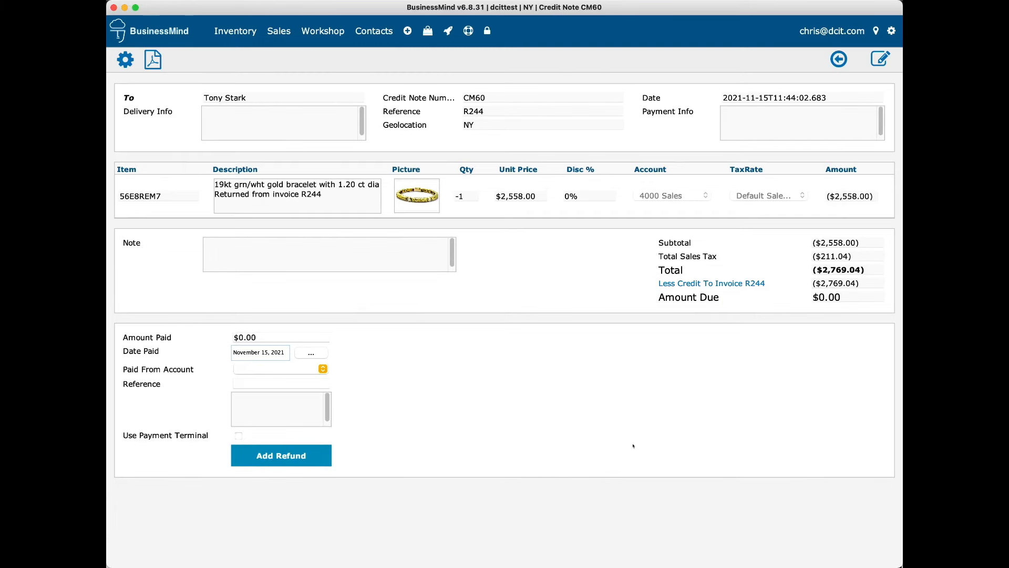